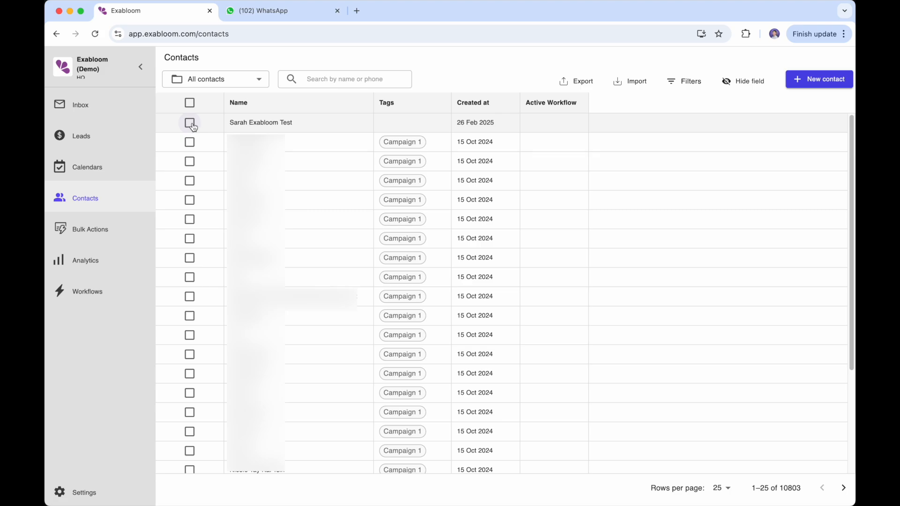
- Tick the newest test contact and start adding it to a workflow
{"action": "left_click", "coordinate": [189, 123]}
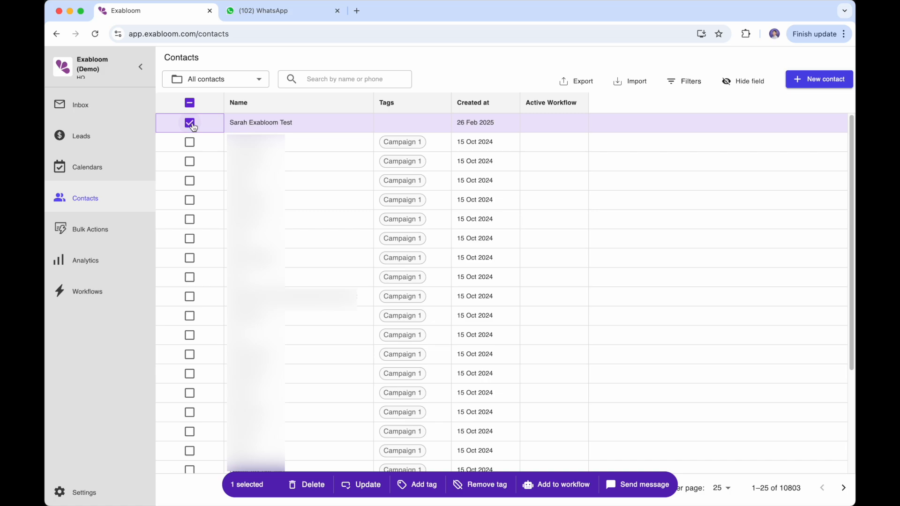
{"action": "left_click", "coordinate": [572, 487]}
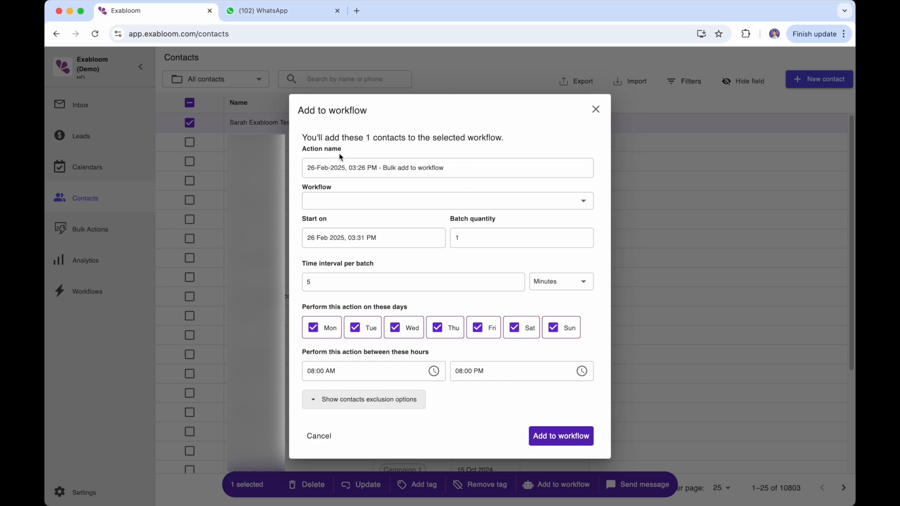
- Append 'Interest Checker' to the action name so it reads 'Bulk add to workflow - Interest Checker'
{"action": "left_click", "coordinate": [462, 167]}
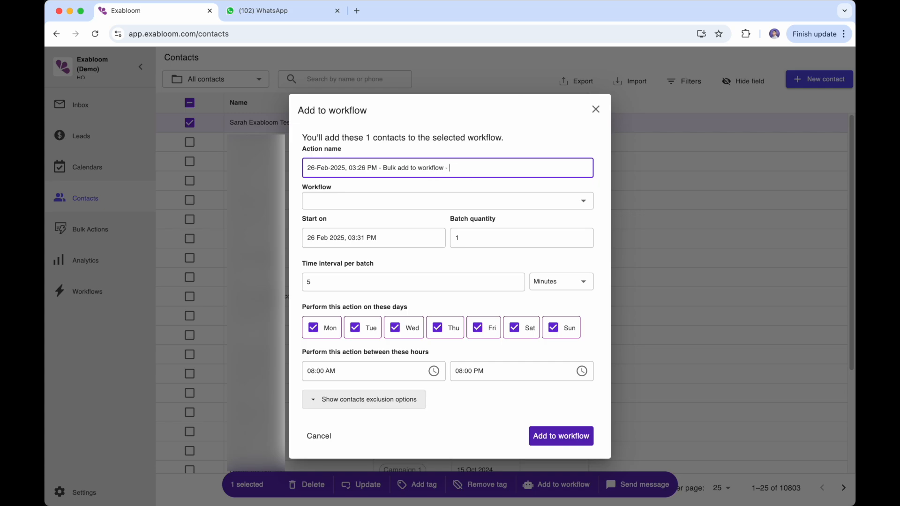
{"action": "type", "text": "Interest Checker"}
{"action": "triple_click", "coordinate": [506, 167]}
{"action": "left_click", "coordinate": [521, 168]}
{"action": "left_click", "coordinate": [437, 186]}
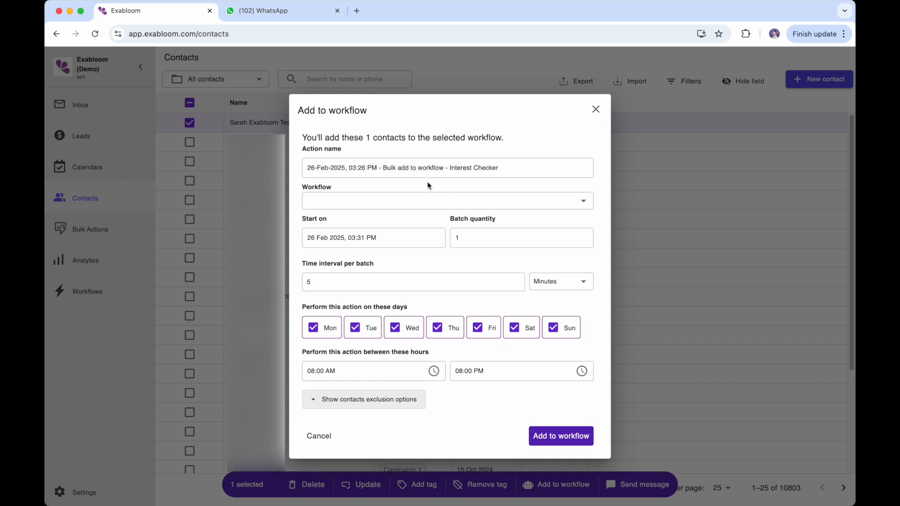
- Choose the Interest Checker workflow and set the start to 26 Feb 2025, 03:27 PM
{"action": "left_click", "coordinate": [411, 203]}
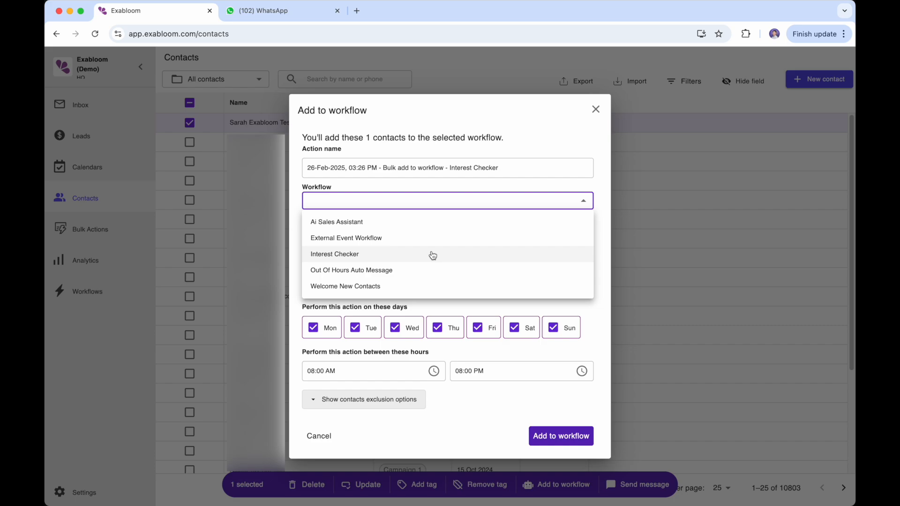
{"action": "left_click", "coordinate": [374, 261]}
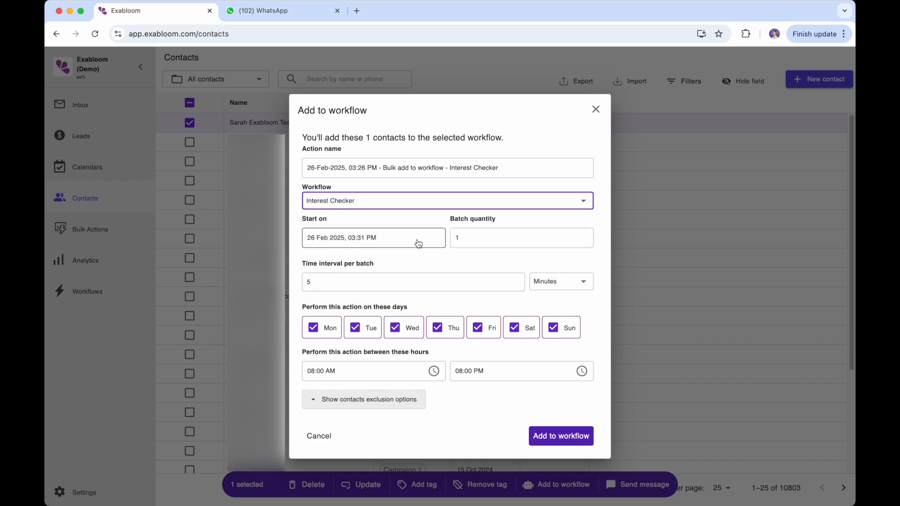
{"action": "left_click", "coordinate": [418, 244]}
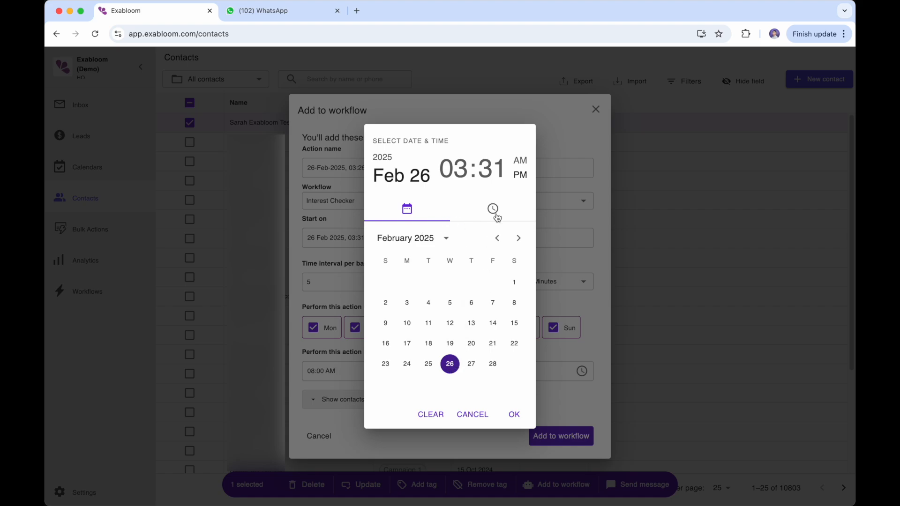
{"action": "left_click", "coordinate": [490, 172]}
{"action": "left_click_drag", "start_coordinate": [451, 347], "coordinate": [466, 360]}
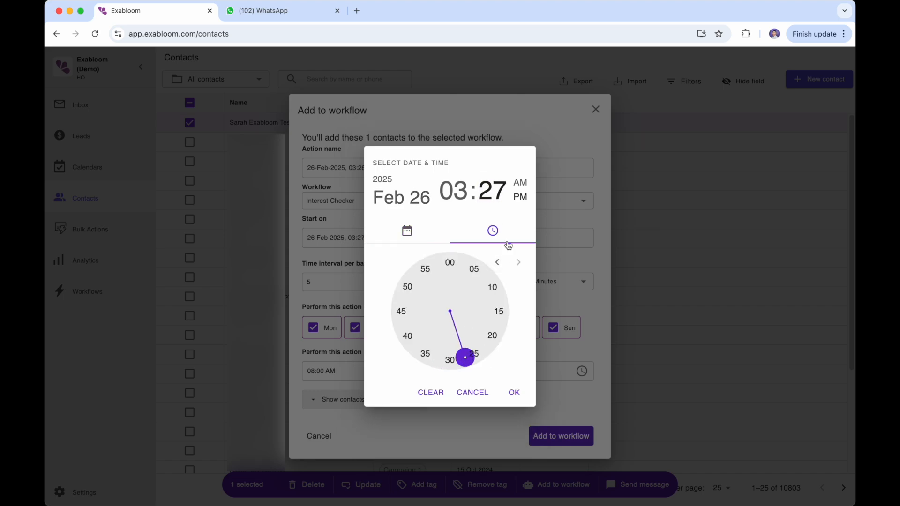
{"action": "left_click", "coordinate": [514, 393]}
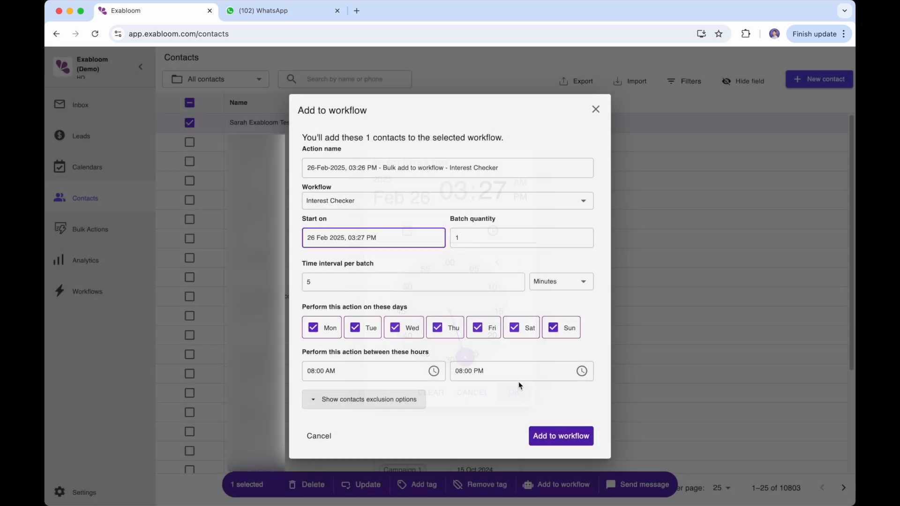
{"action": "left_click_drag", "start_coordinate": [473, 238], "coordinate": [451, 239]}
{"action": "left_click", "coordinate": [476, 238]}
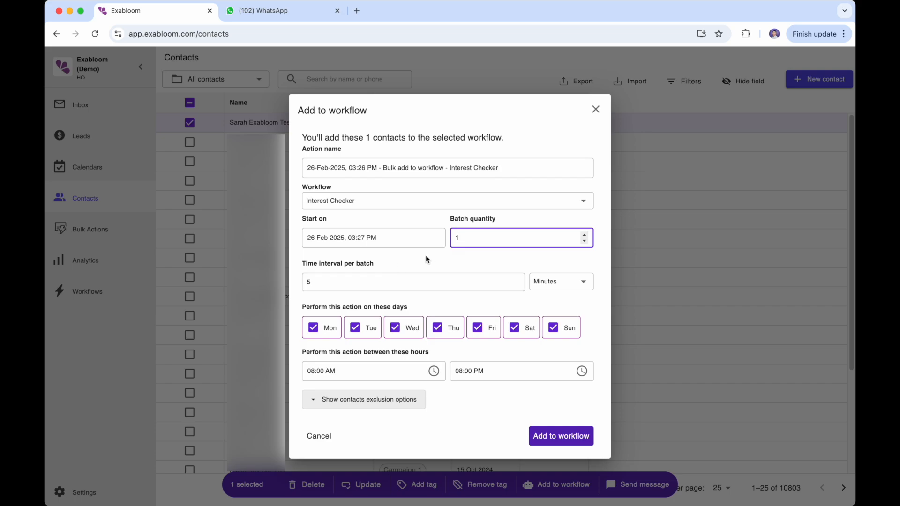
- Keep batch quantity 1 and all days checked, and schedule the bulk add-to-workflow action
{"action": "double_click", "coordinate": [349, 264]}
{"action": "triple_click", "coordinate": [348, 264]}
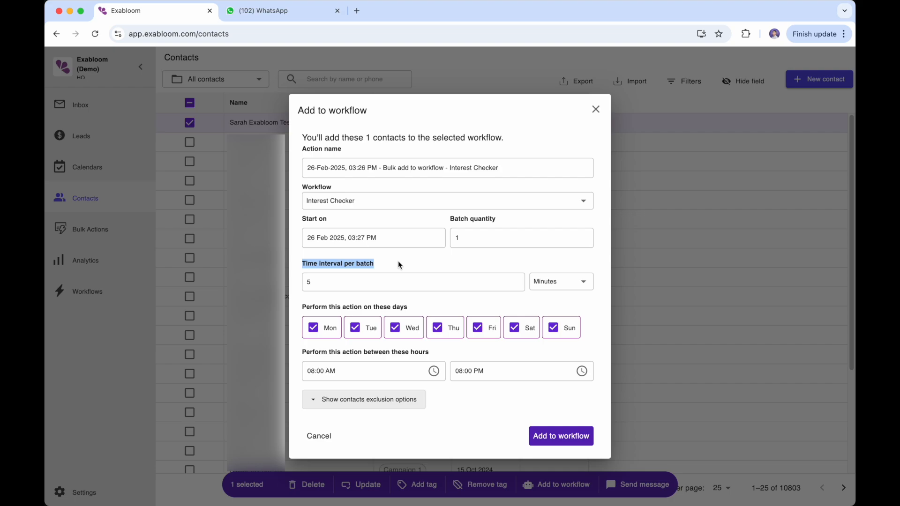
{"action": "double_click", "coordinate": [456, 238]}
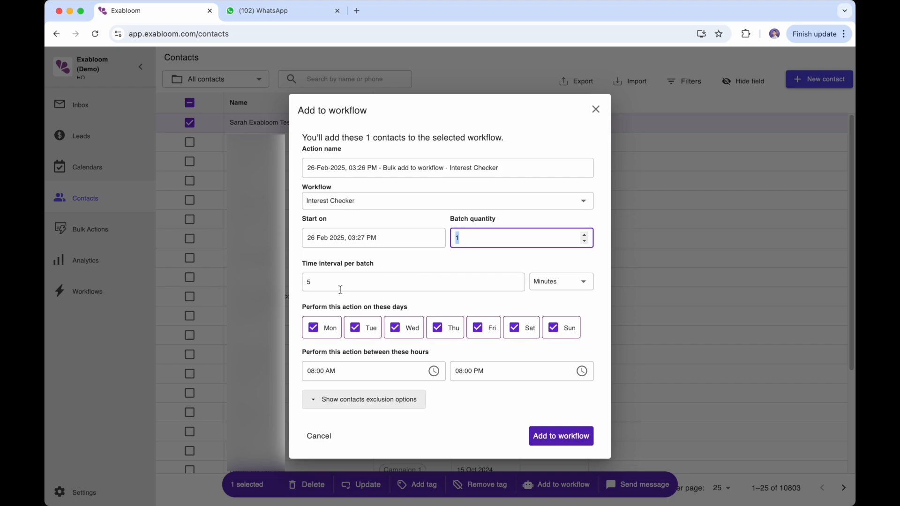
{"action": "left_click", "coordinate": [468, 233]}
{"action": "left_click_drag", "start_coordinate": [303, 307], "coordinate": [414, 307]}
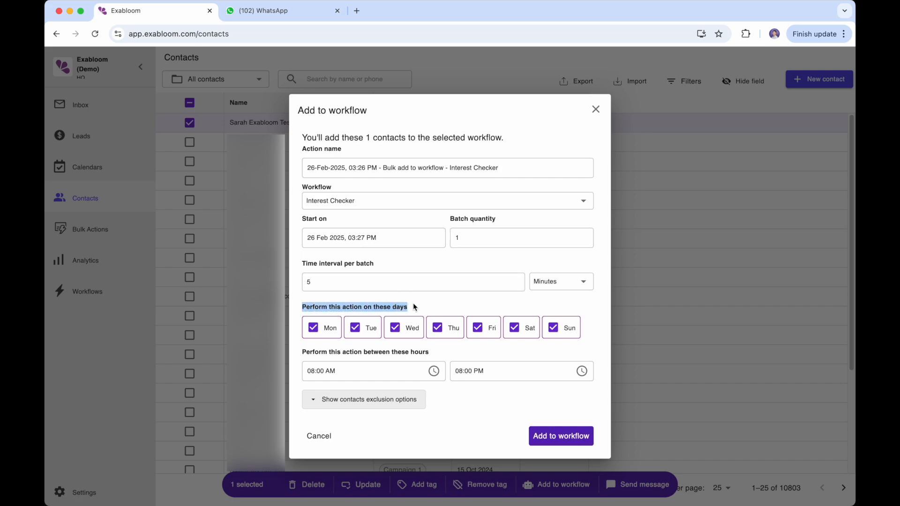
{"action": "left_click", "coordinate": [438, 303]}
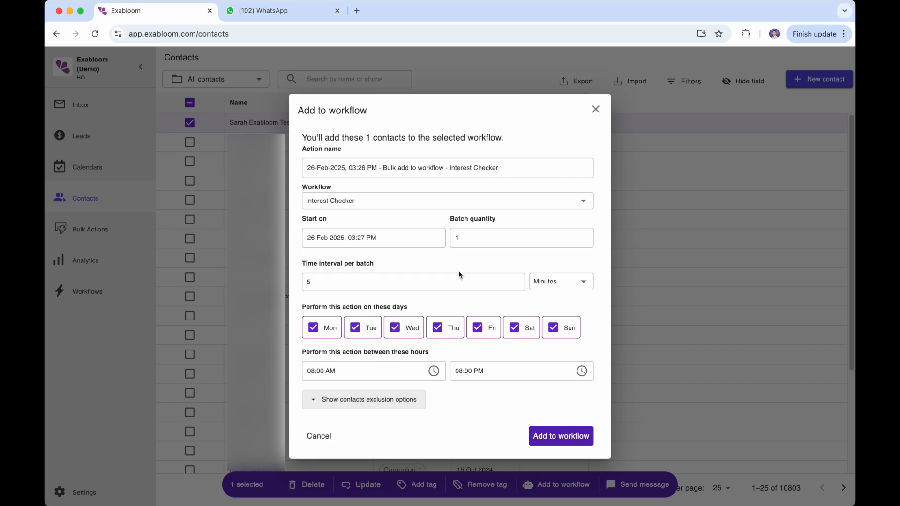
{"action": "left_click", "coordinate": [557, 440]}
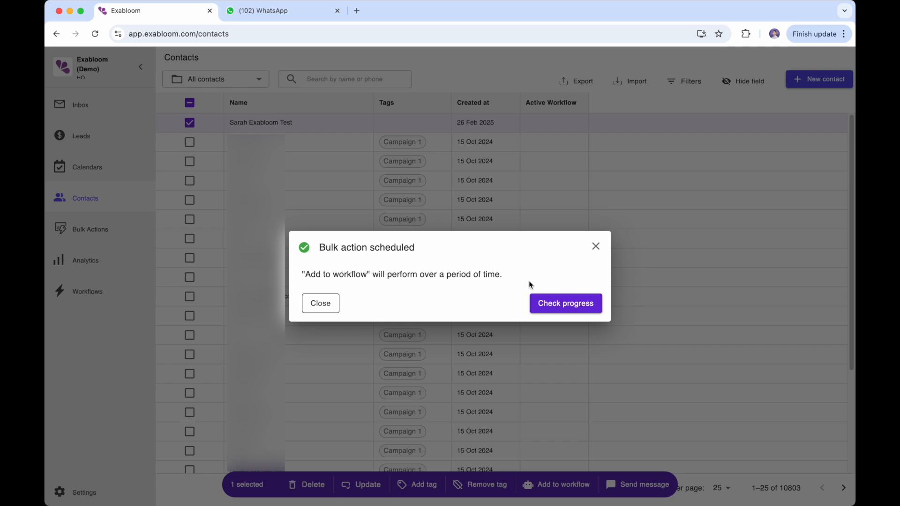
- Check progress on Bulk Actions and reload until the Interest Checker action shows Completed
{"action": "left_click", "coordinate": [573, 307]}
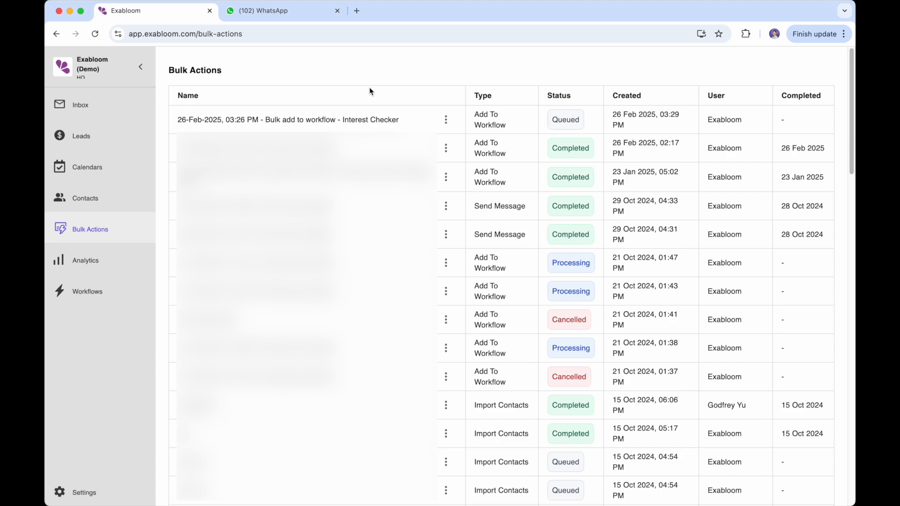
{"action": "triple_click", "coordinate": [278, 119]}
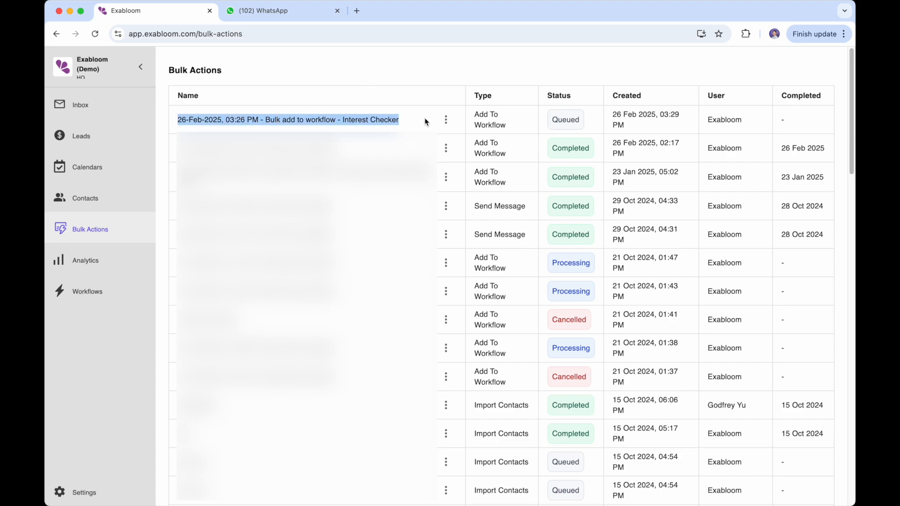
{"action": "left_click_drag", "start_coordinate": [552, 120], "coordinate": [586, 125]}
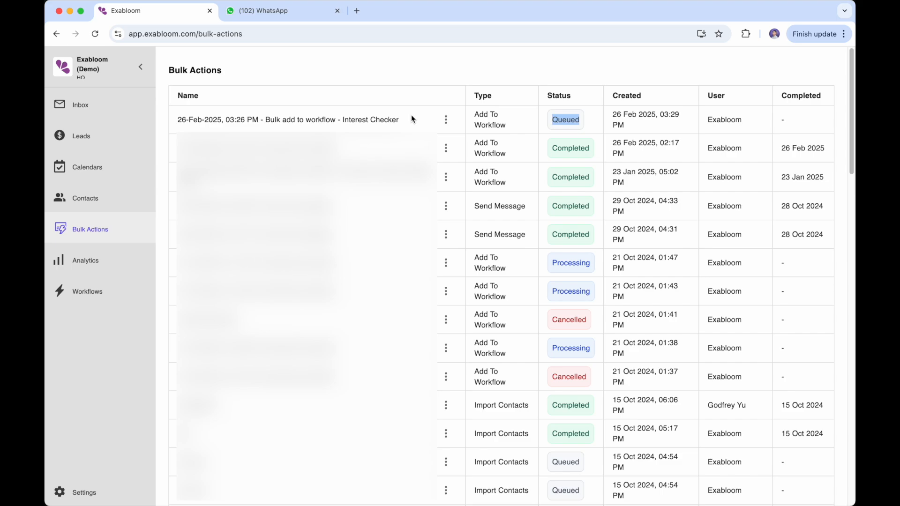
{"action": "left_click", "coordinate": [400, 69]}
{"action": "key", "text": "super+r"}
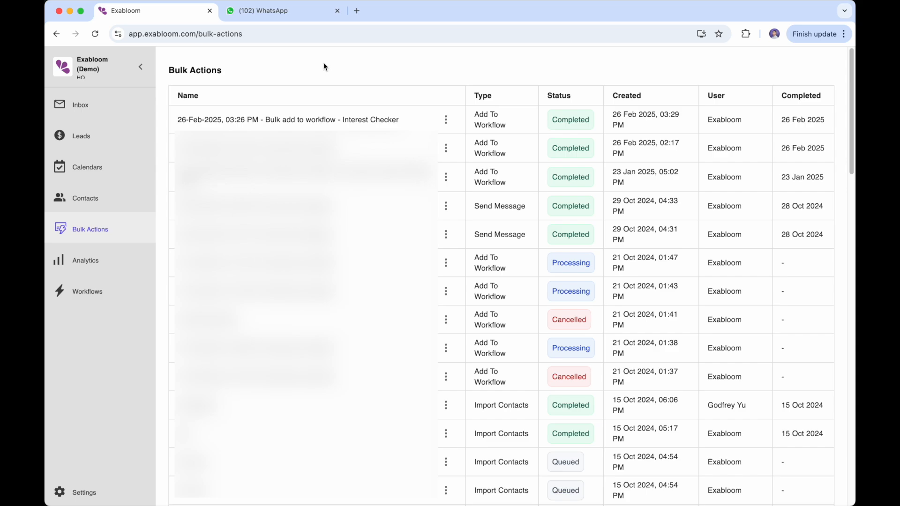
- Switch to WhatsApp Web and review the interest-check message with its five numbered reply options
{"action": "left_click", "coordinate": [289, 13]}
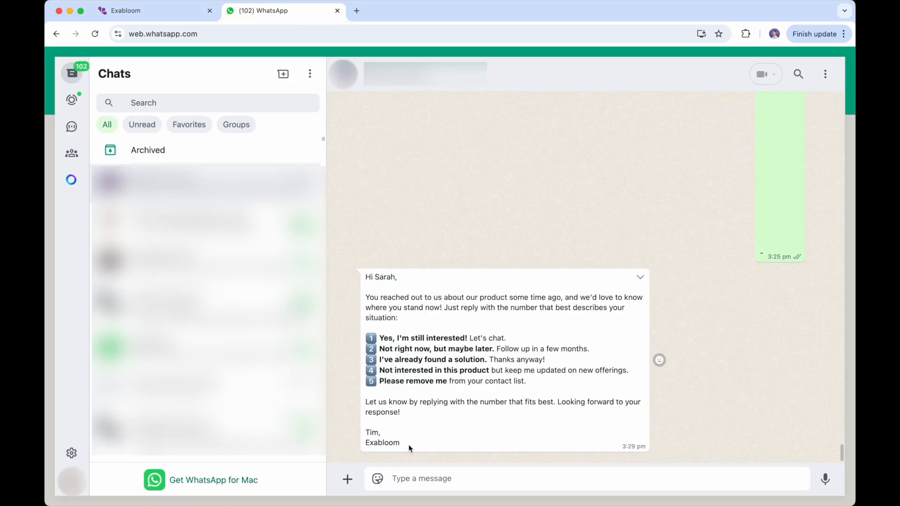
{"action": "left_click_drag", "start_coordinate": [409, 443], "coordinate": [362, 277]}
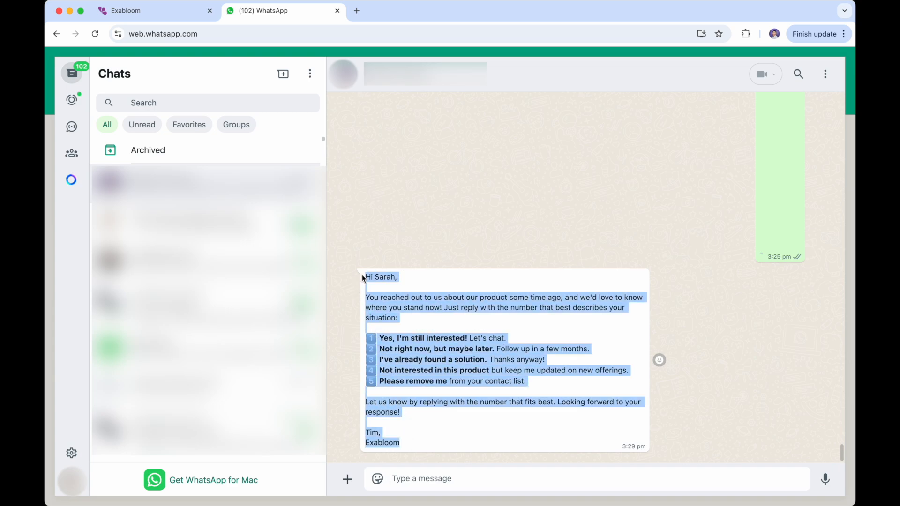
{"action": "left_click", "coordinate": [470, 221]}
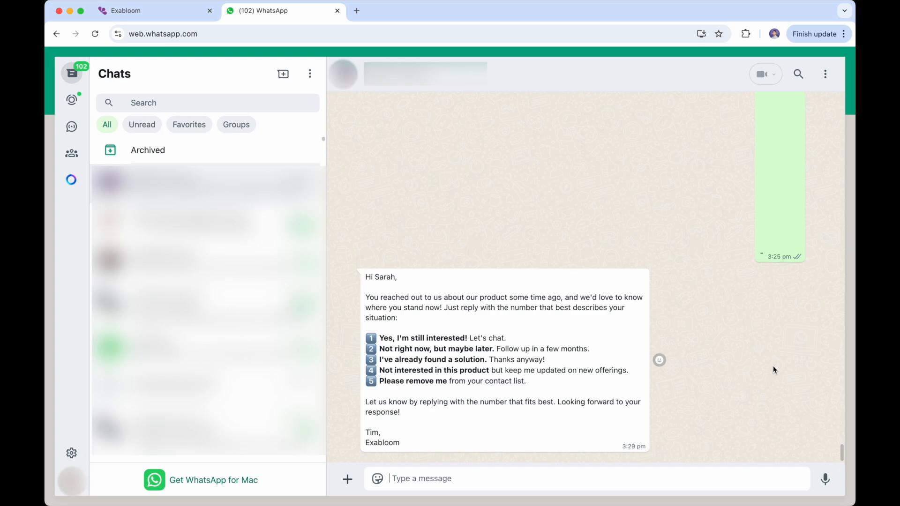
{"action": "type", "text": "ok sure - can you send me more info ?"}
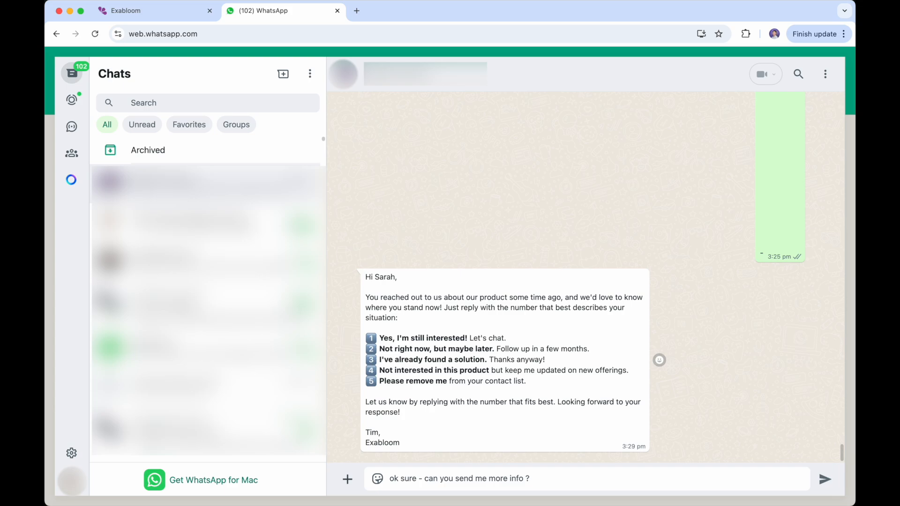
{"action": "key", "text": "Return"}
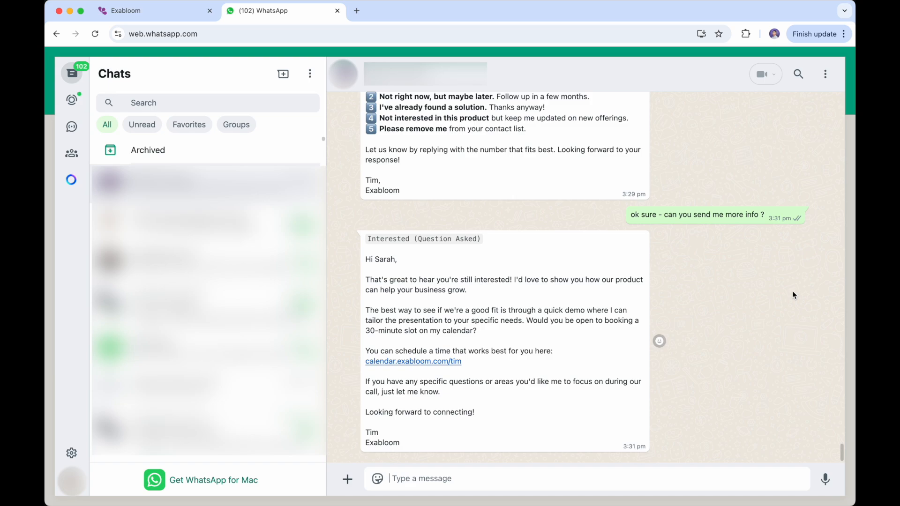
{"action": "triple_click", "coordinate": [384, 239]}
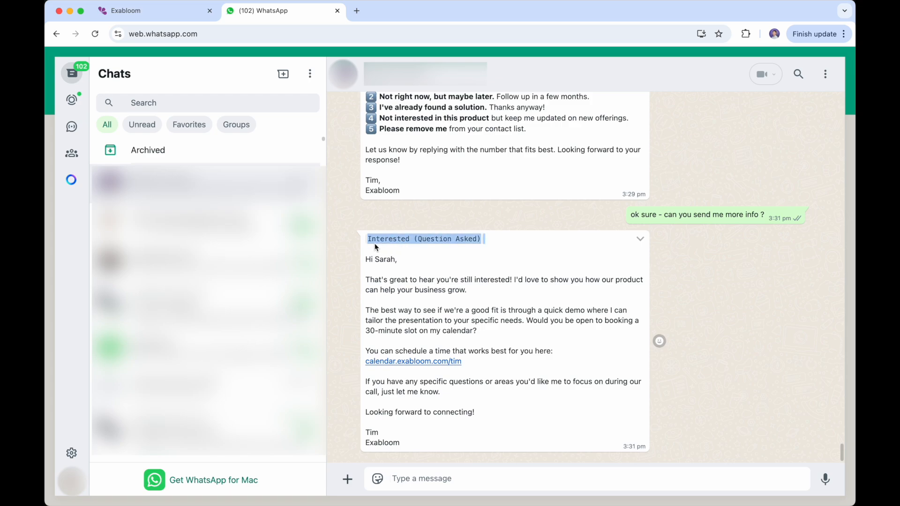
{"action": "left_click", "coordinate": [409, 259]}
{"action": "left_click_drag", "start_coordinate": [366, 259], "coordinate": [496, 436]}
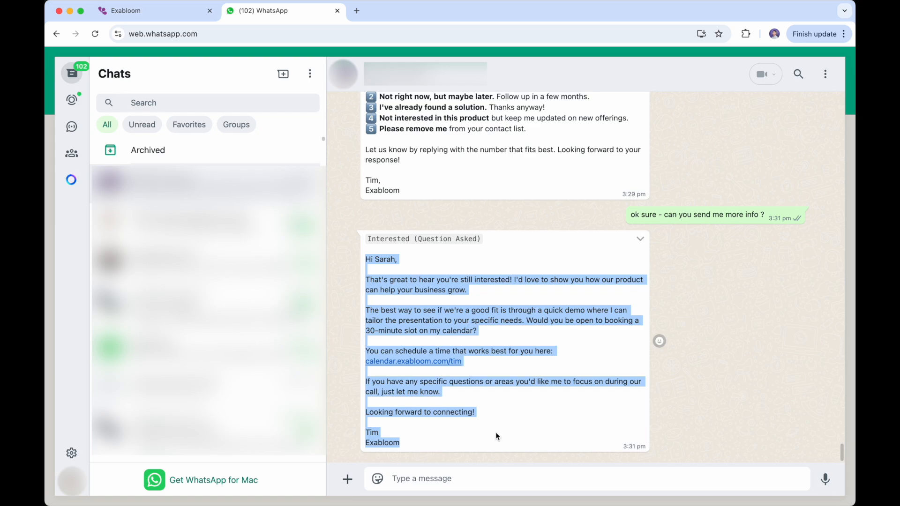
{"action": "left_click", "coordinate": [585, 411]}
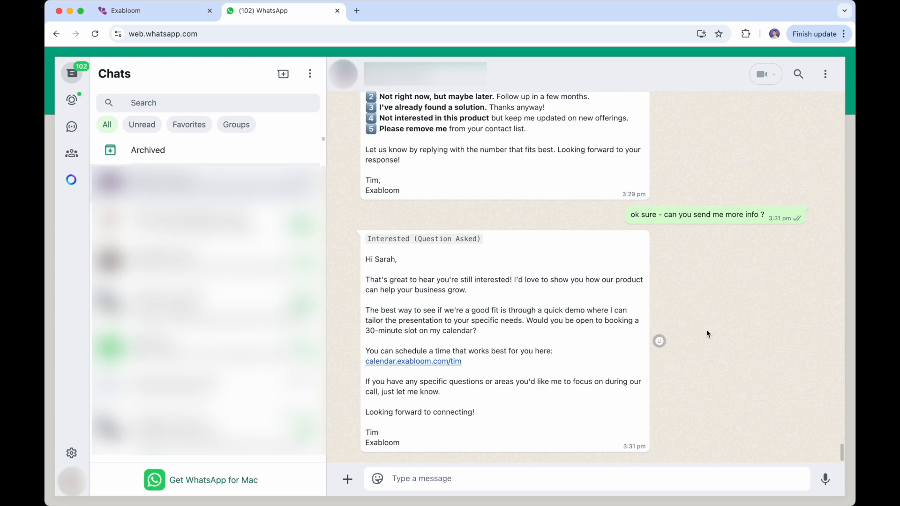
- In Exabloom Contacts, tick the test contact, cancel the Add to workflow form, and go to Bulk Actions
{"action": "left_click", "coordinate": [171, 14]}
{"action": "left_click", "coordinate": [100, 195]}
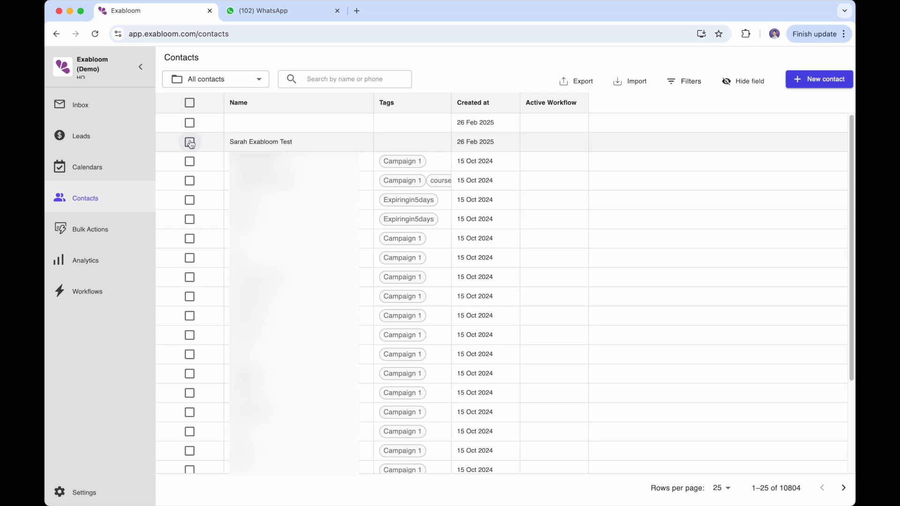
{"action": "left_click", "coordinate": [190, 143]}
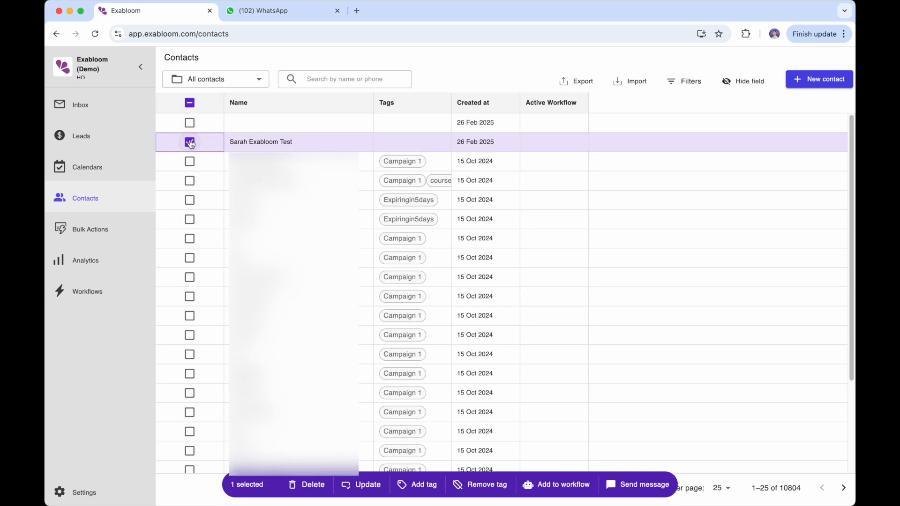
{"action": "left_click", "coordinate": [565, 487]}
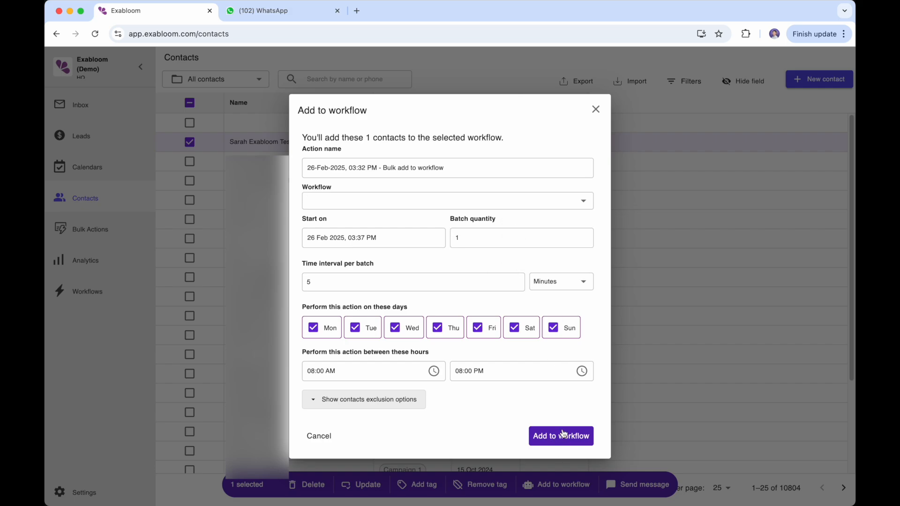
{"action": "left_click", "coordinate": [595, 111]}
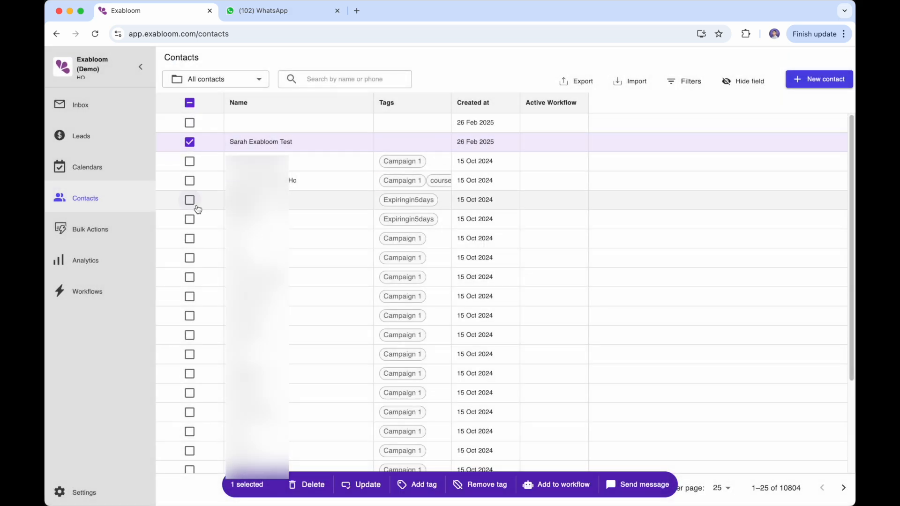
{"action": "left_click", "coordinate": [108, 229]}
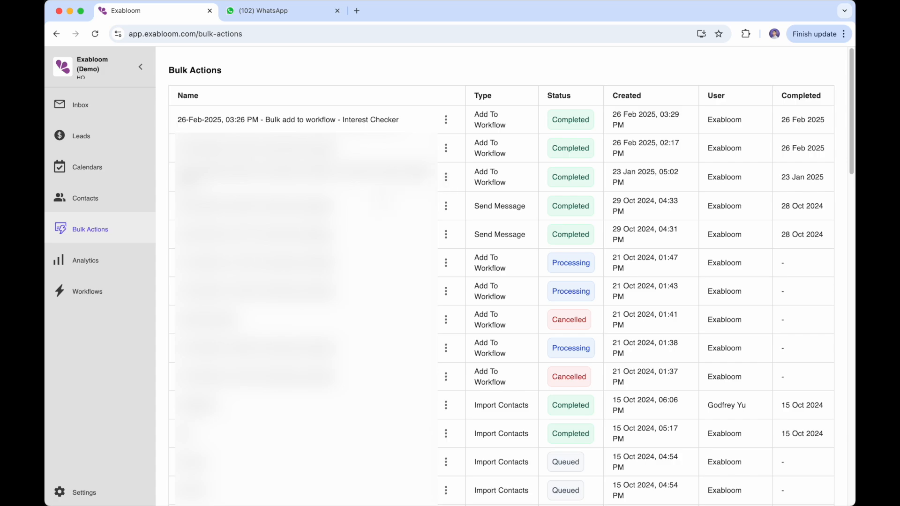
{"action": "left_click_drag", "start_coordinate": [407, 121], "coordinate": [175, 121]}
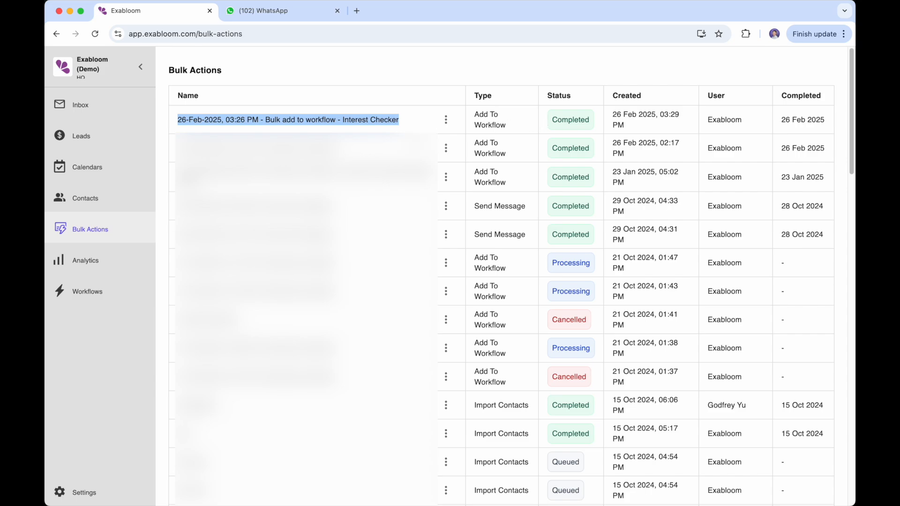
{"action": "double_click", "coordinate": [566, 120]}
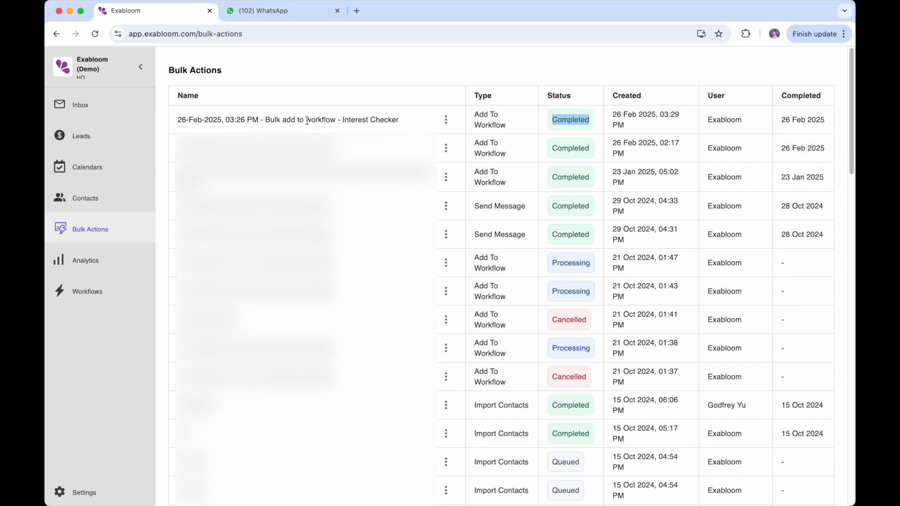
{"action": "left_click_drag", "start_coordinate": [344, 121], "coordinate": [421, 122]}
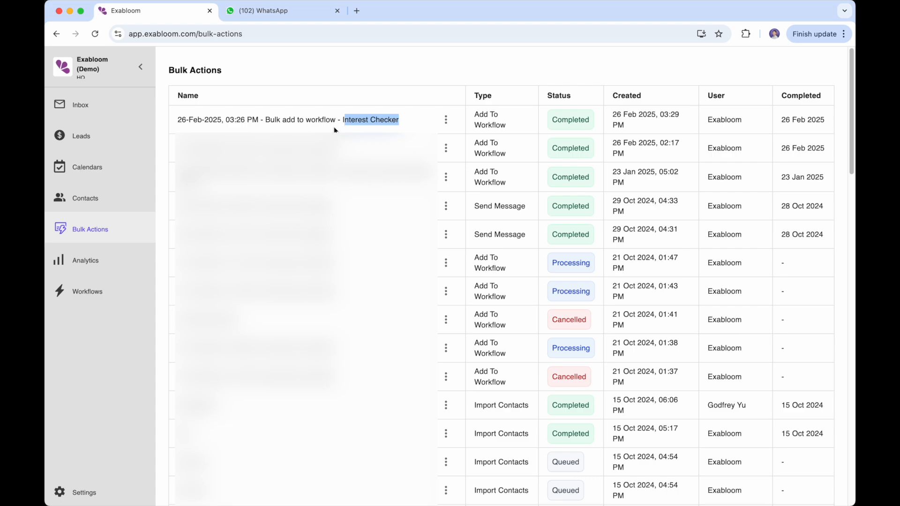
- Back in the WhatsApp chat, point out the Interested (Question Asked) reply and the earlier sent message
{"action": "left_click", "coordinate": [281, 11]}
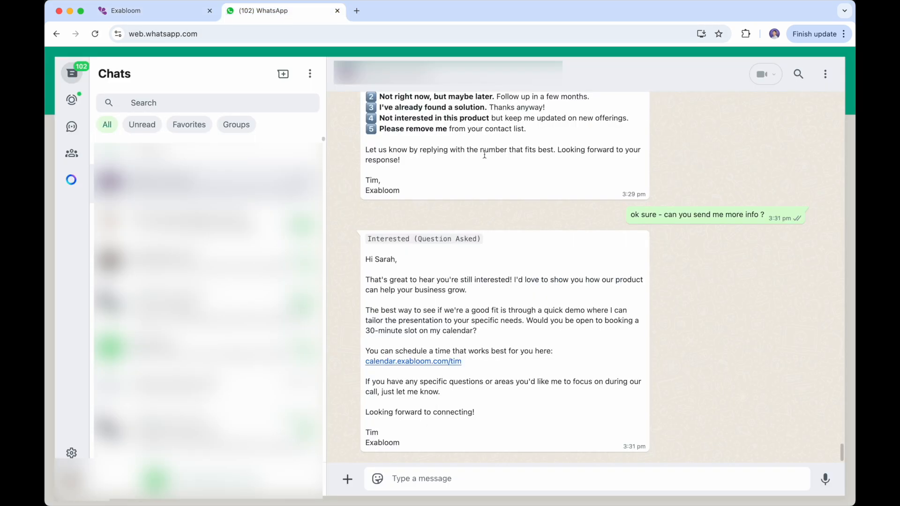
{"action": "left_click_drag", "start_coordinate": [410, 444], "coordinate": [371, 247]}
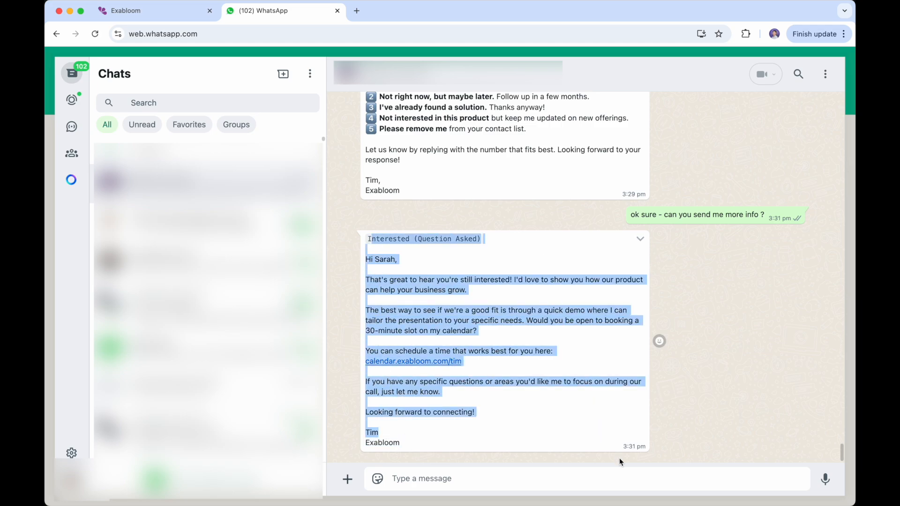
{"action": "left_click_drag", "start_coordinate": [630, 215], "coordinate": [699, 243]}
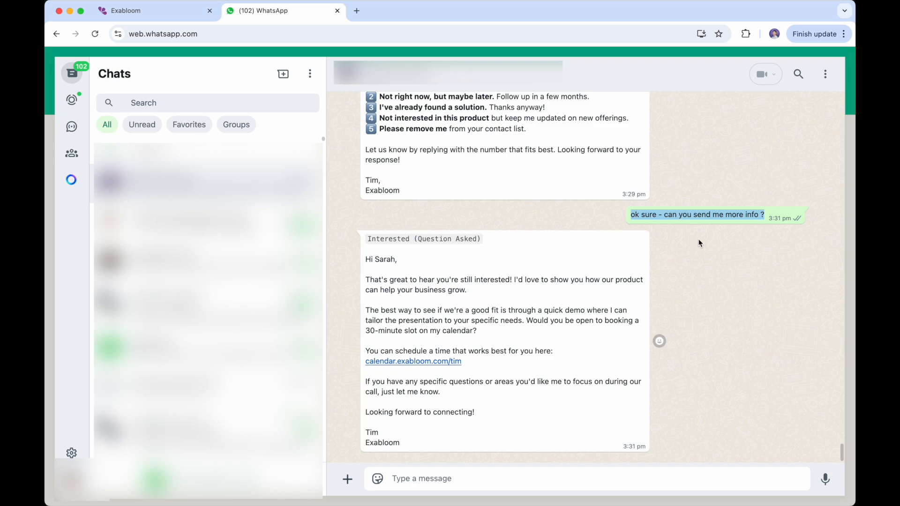
{"action": "triple_click", "coordinate": [683, 216]}
{"action": "left_click", "coordinate": [651, 488]}
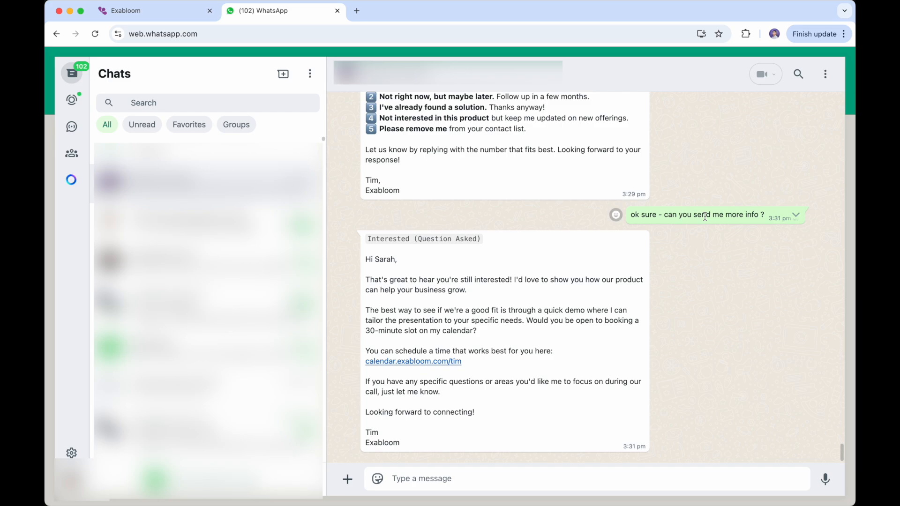
- Send 'ok sure' and 'can you send me more info' as two back-to-back messages
{"action": "type", "text": "ok sure"}
{"action": "key", "text": "Return"}
{"action": "type", "text": "dan you send me more "}
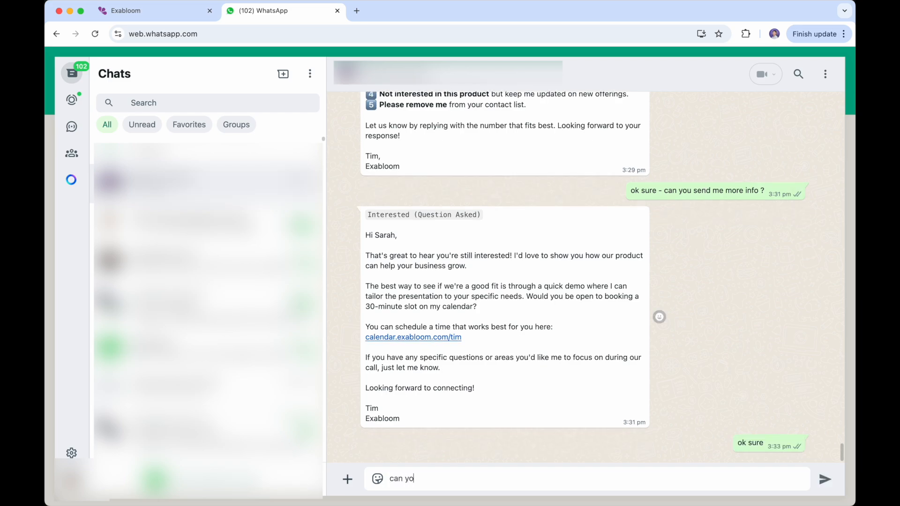
{"action": "type", "text": "info"}
{"action": "key", "text": "Return"}
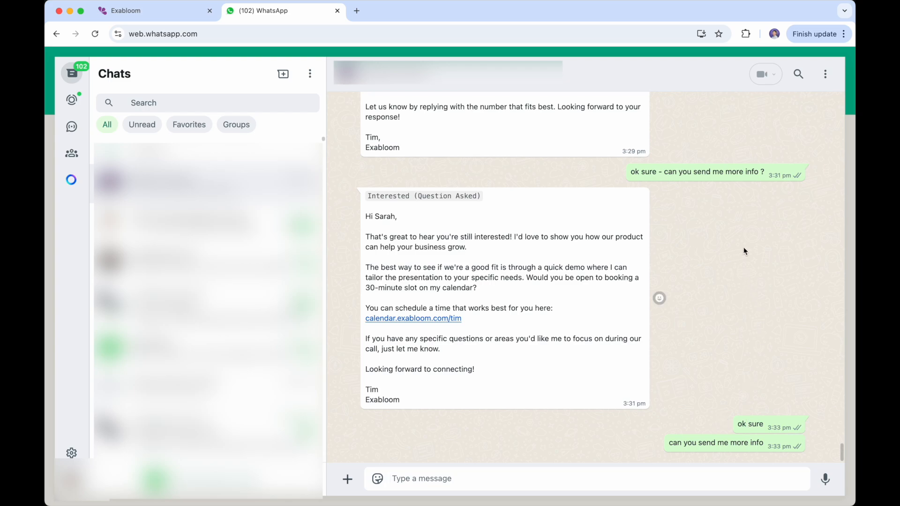
- Open the Interest Checker workflow's Wait for reply step settings
{"action": "left_click", "coordinate": [150, 11]}
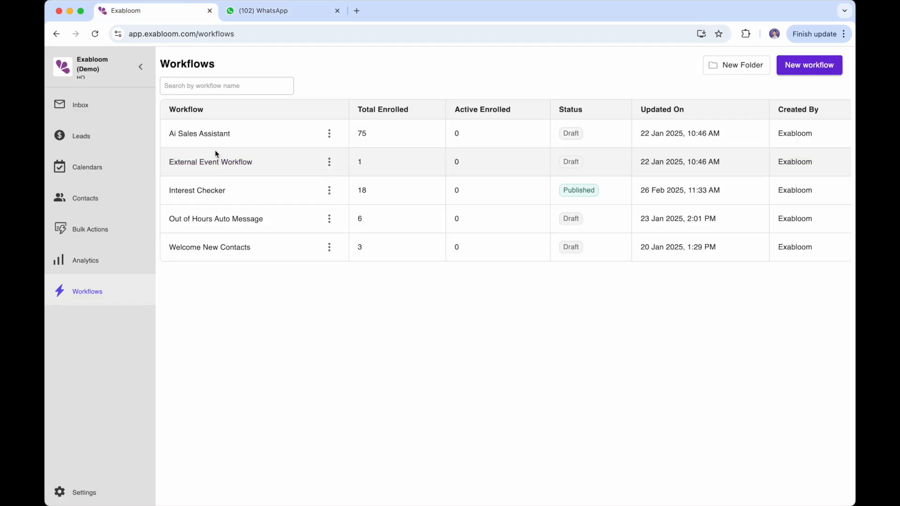
{"action": "left_click", "coordinate": [213, 194]}
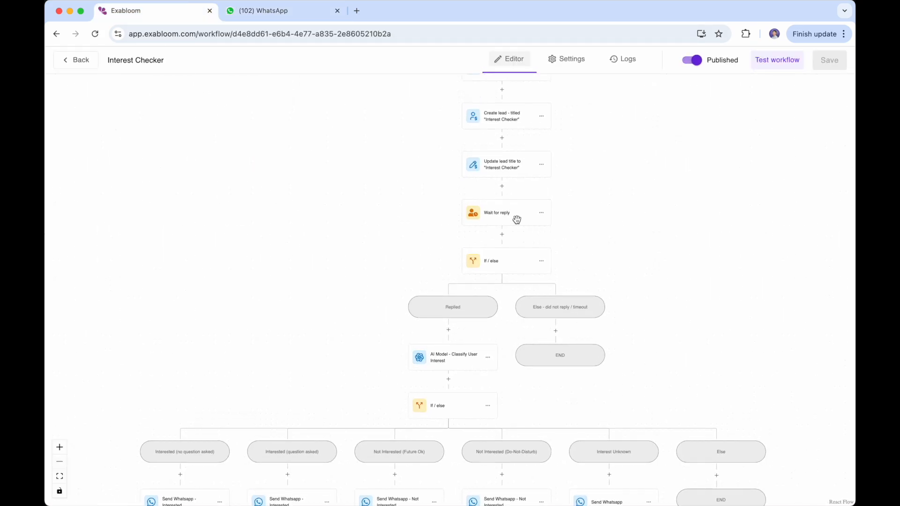
{"action": "left_click", "coordinate": [507, 215]}
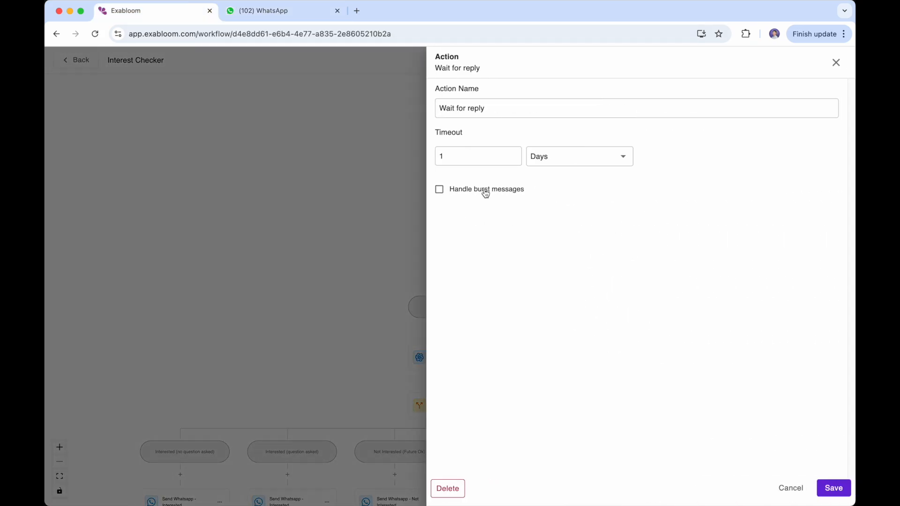
- Enable Handle burst messages with a window of 3 Minutes
{"action": "left_click", "coordinate": [465, 190]}
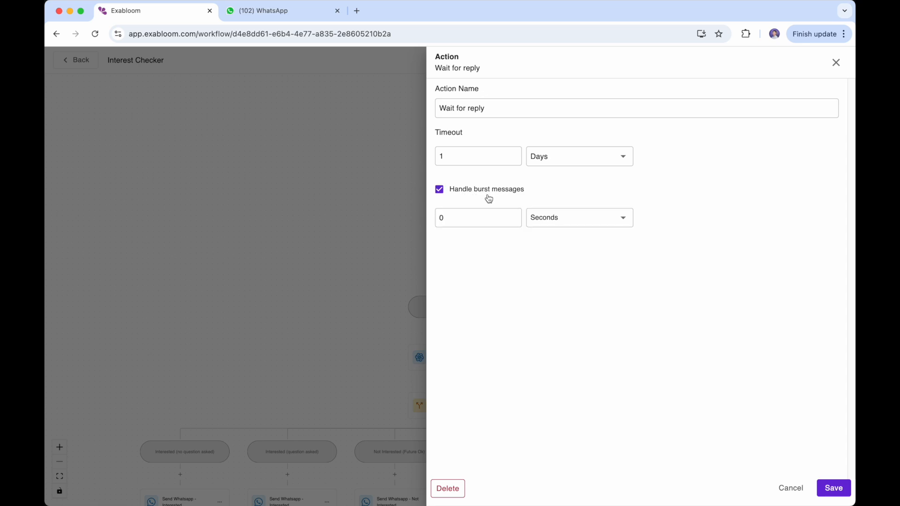
{"action": "double_click", "coordinate": [480, 216]}
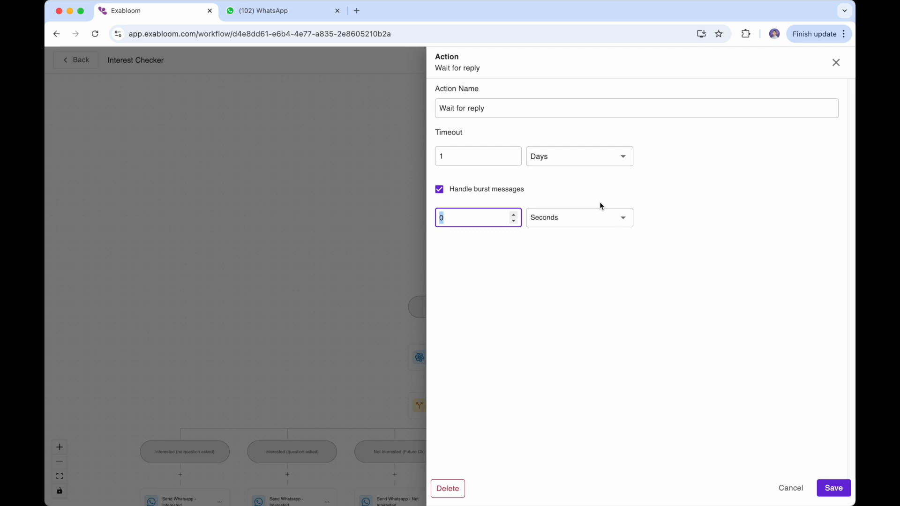
{"action": "left_click", "coordinate": [598, 219]}
{"action": "left_click", "coordinate": [588, 272]}
{"action": "double_click", "coordinate": [474, 219]}
{"action": "type", "text": "1"}
{"action": "double_click", "coordinate": [474, 220]}
{"action": "type", "text": "3"}
- Save the Wait for reply step, then reopen it to confirm the burst delay still reads 3 minutes
{"action": "left_click", "coordinate": [833, 487]}
{"action": "left_click_drag", "start_coordinate": [632, 193], "coordinate": [617, 201]}
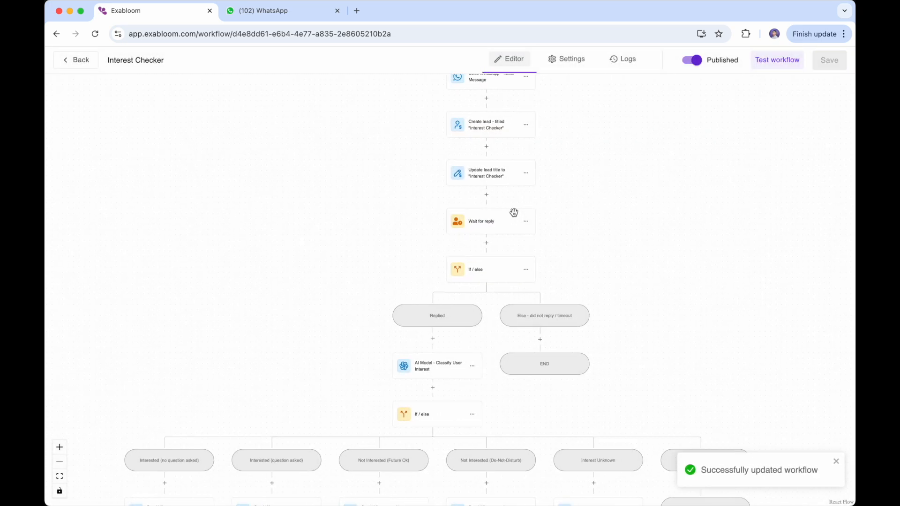
{"action": "left_click", "coordinate": [492, 220]}
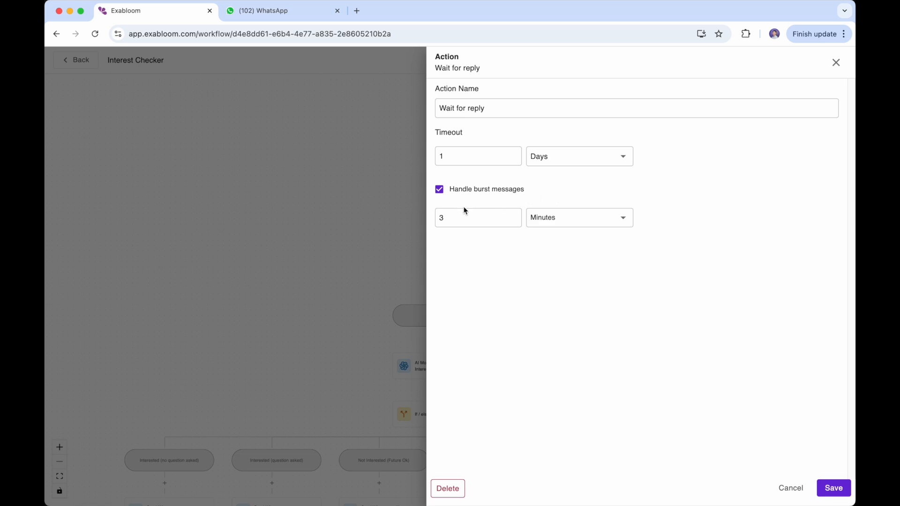
{"action": "left_click", "coordinate": [458, 222]}
{"action": "key", "text": "super+a"}
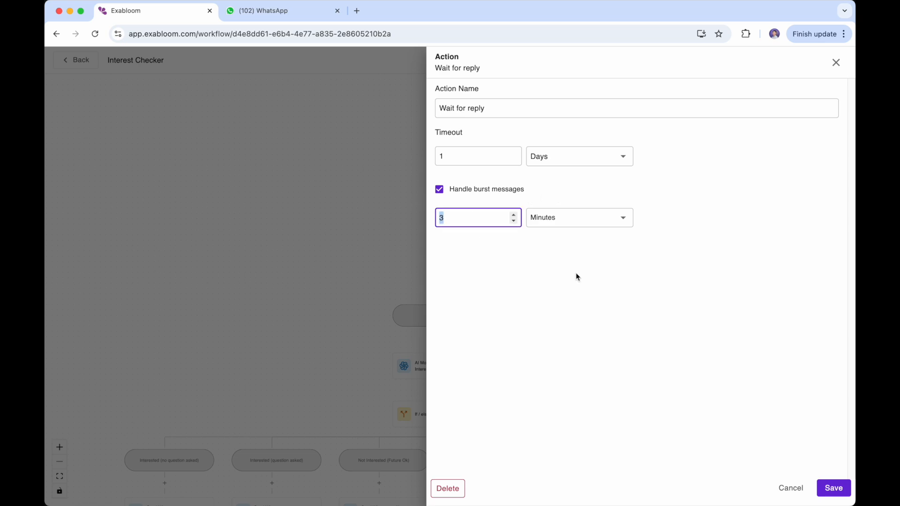